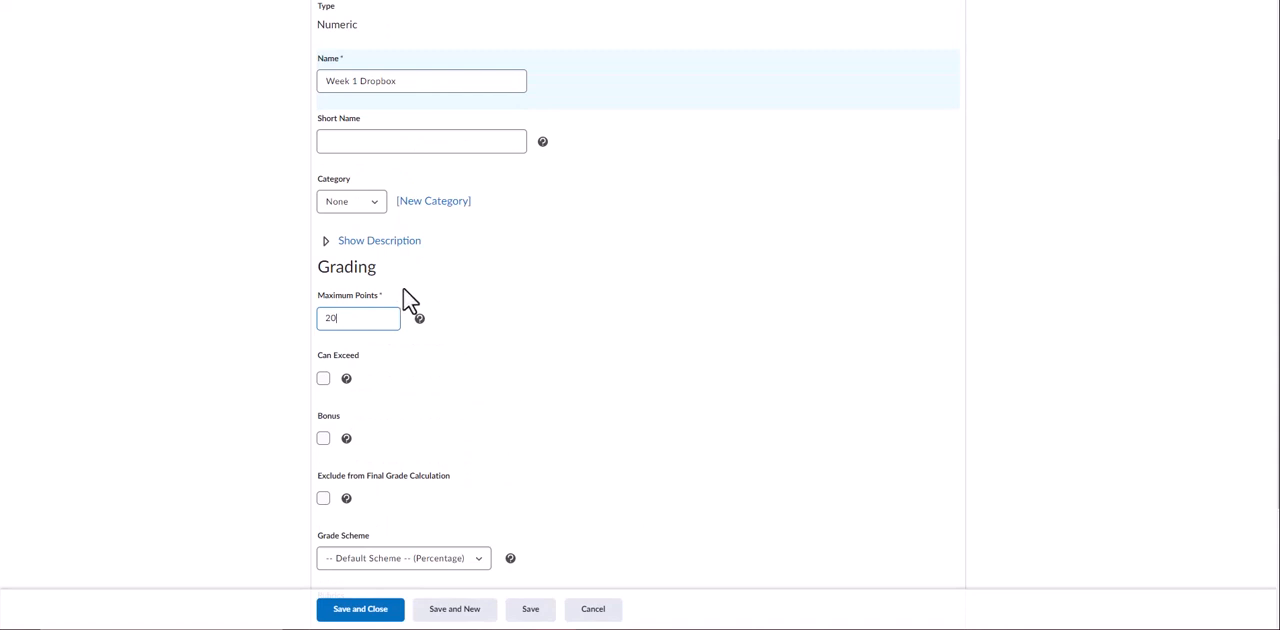
Assign the Week 1 Dropbox grade item to the WEEK 1 category and save it, continuing to a new grade item
left_click(358, 201)
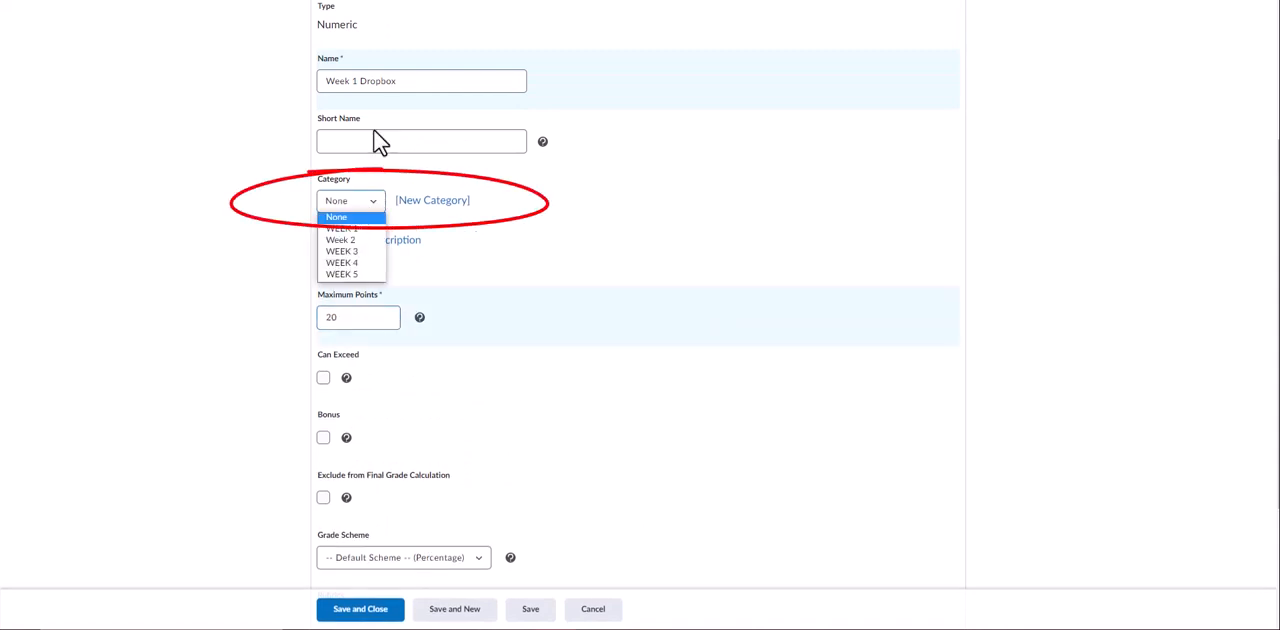
left_click(365, 228)
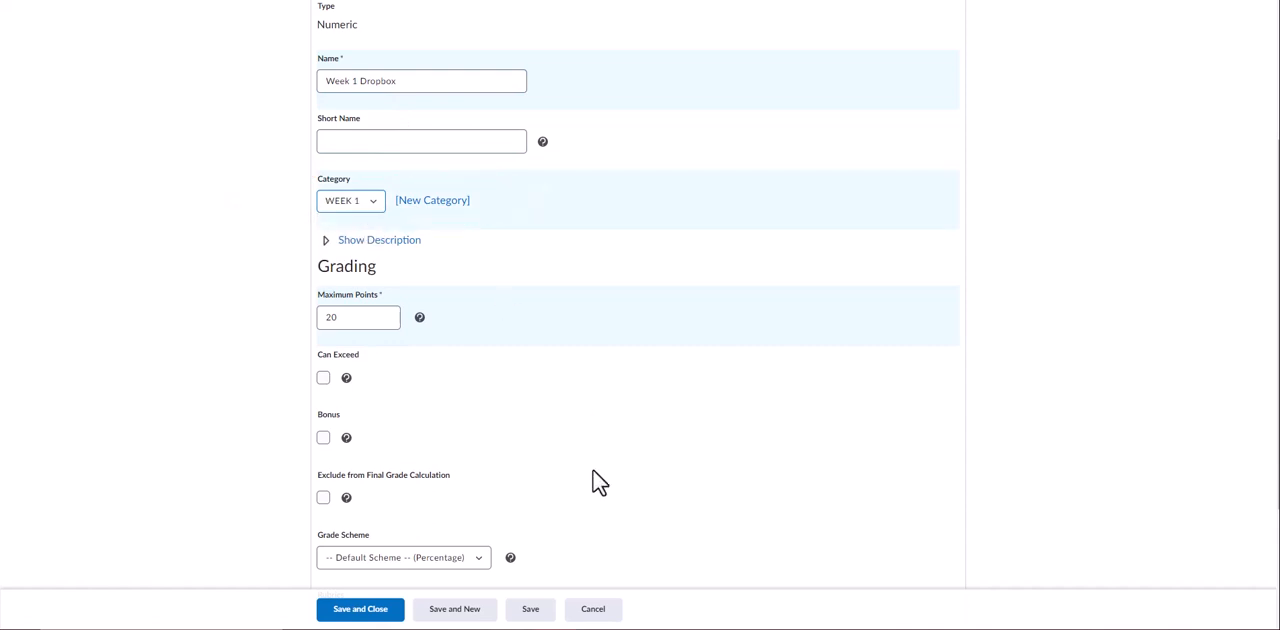
scroll(560, 505, "down", 2)
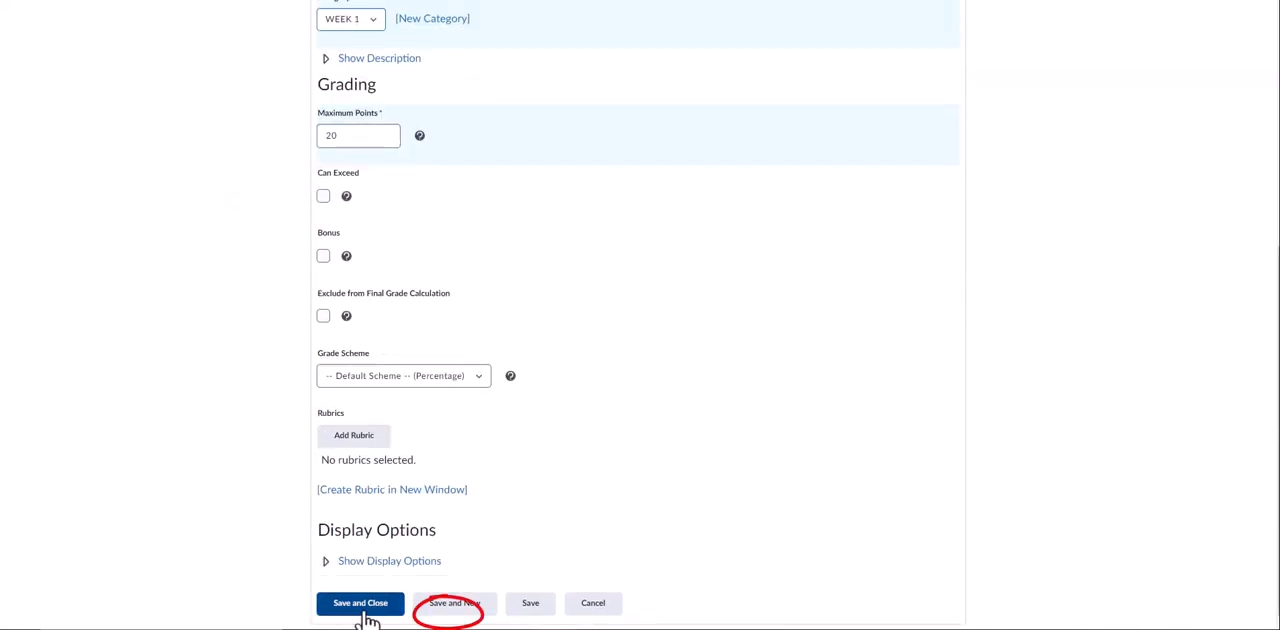
left_click(440, 614)
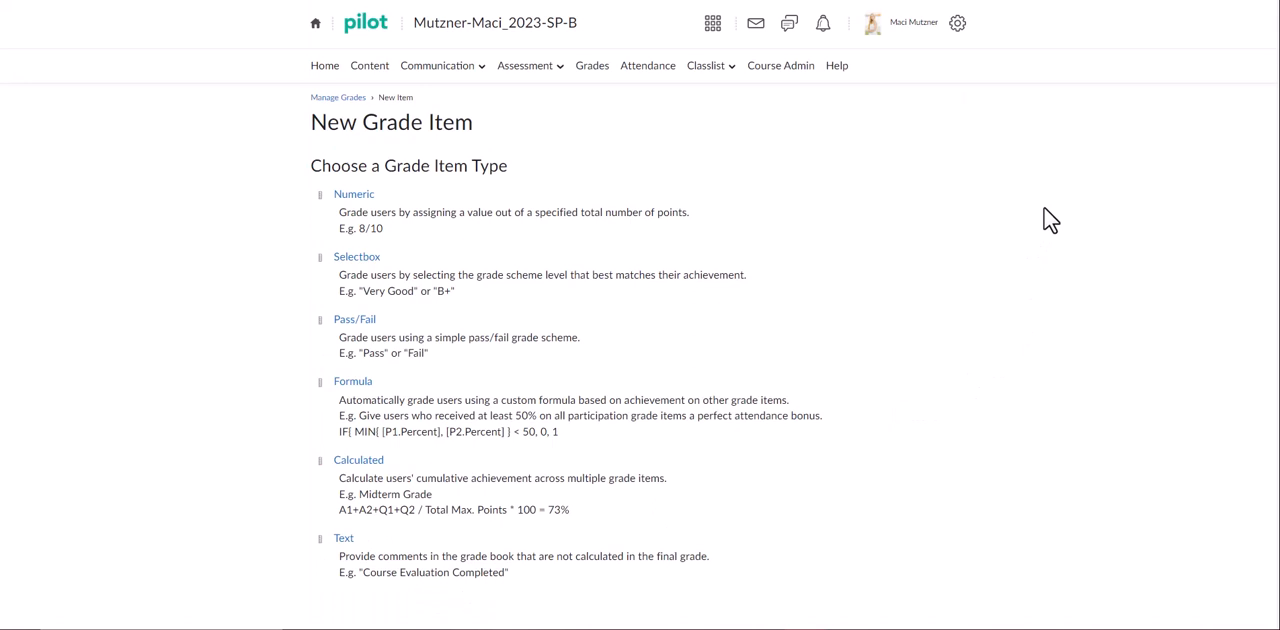
Create a new dropbox folder in the course and name it Week 1 Dropbox
left_click(559, 70)
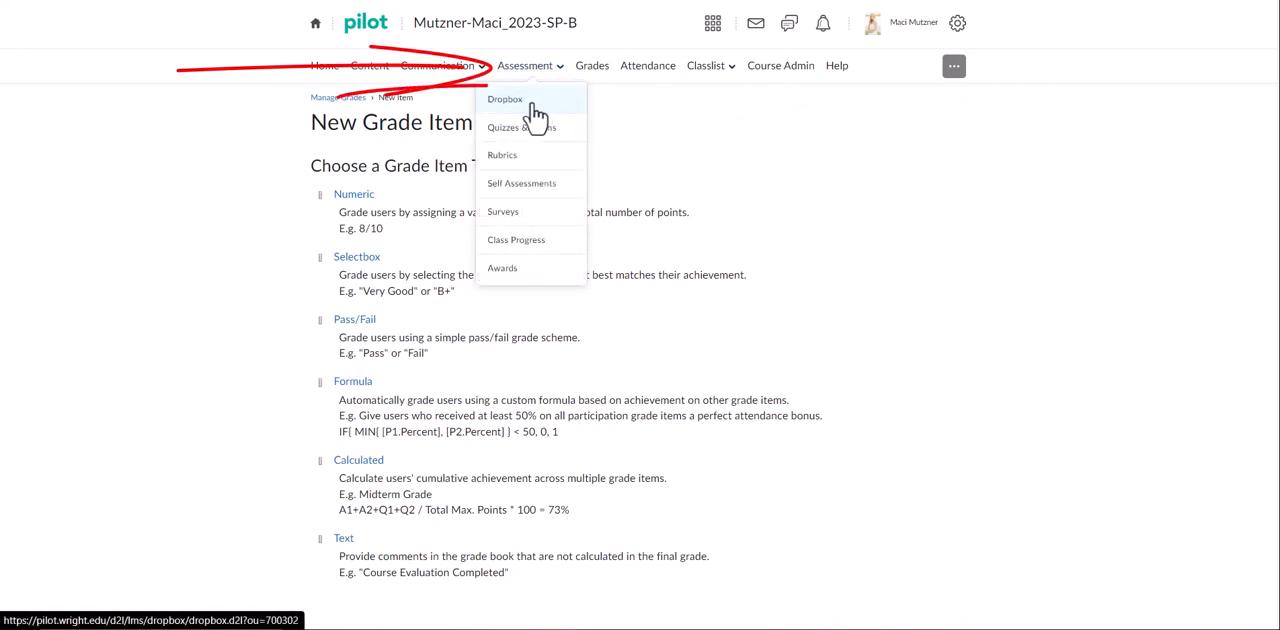
left_click(531, 104)
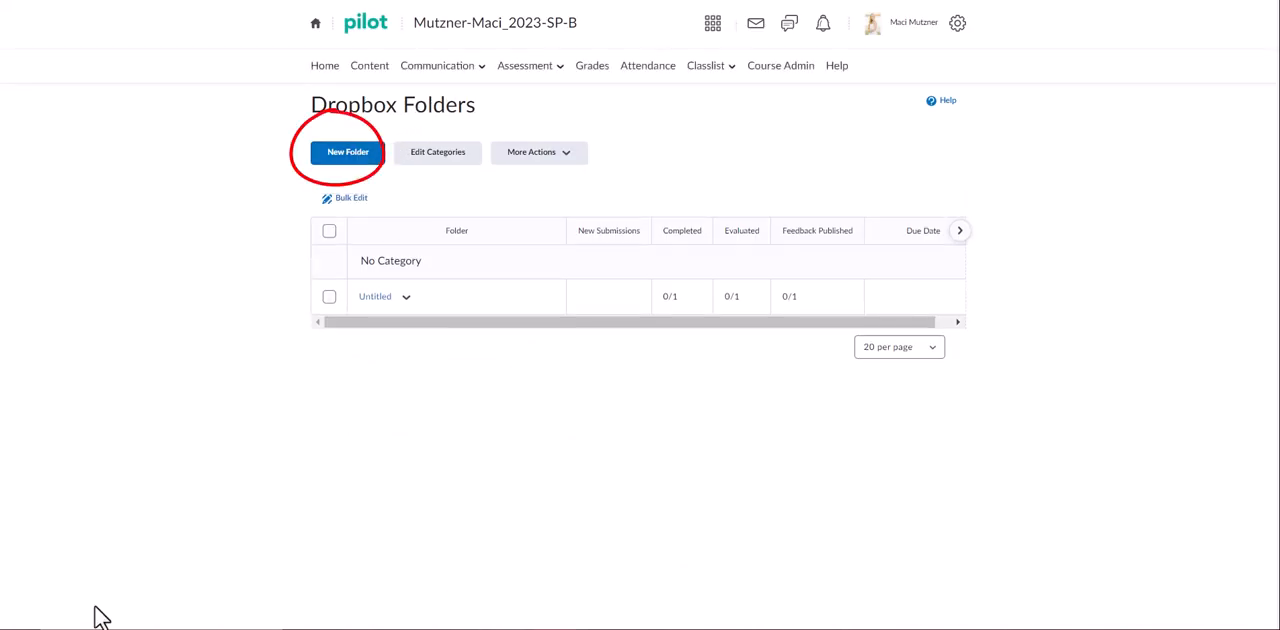
left_click(360, 166)
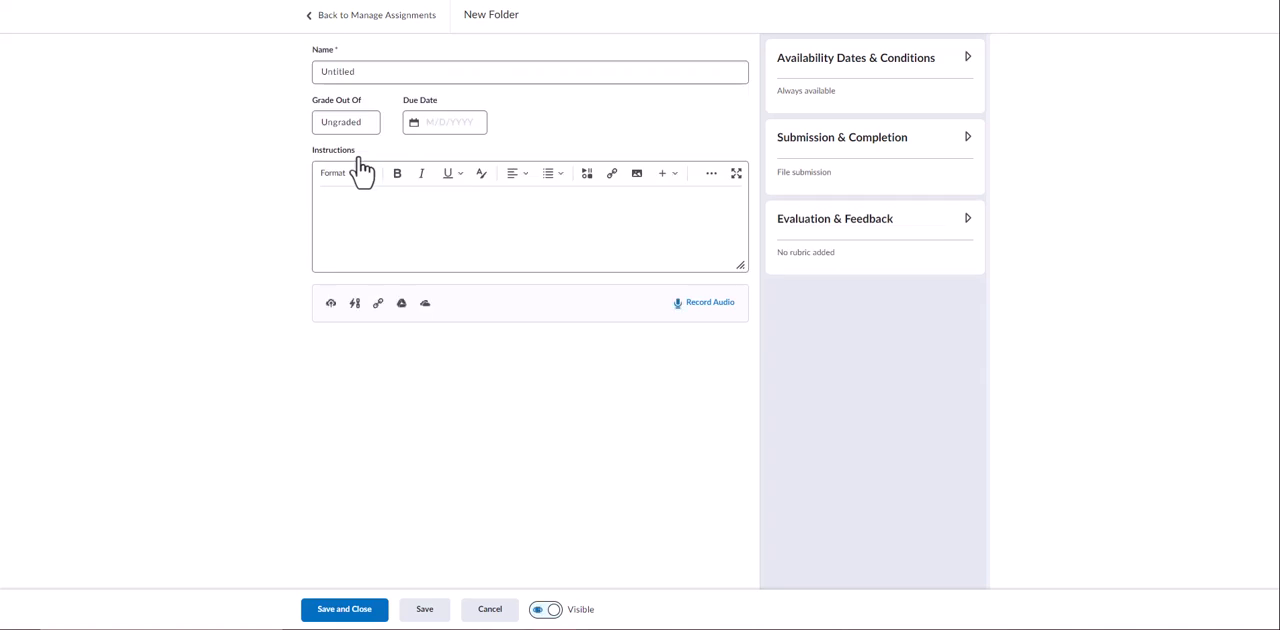
left_click(344, 71)
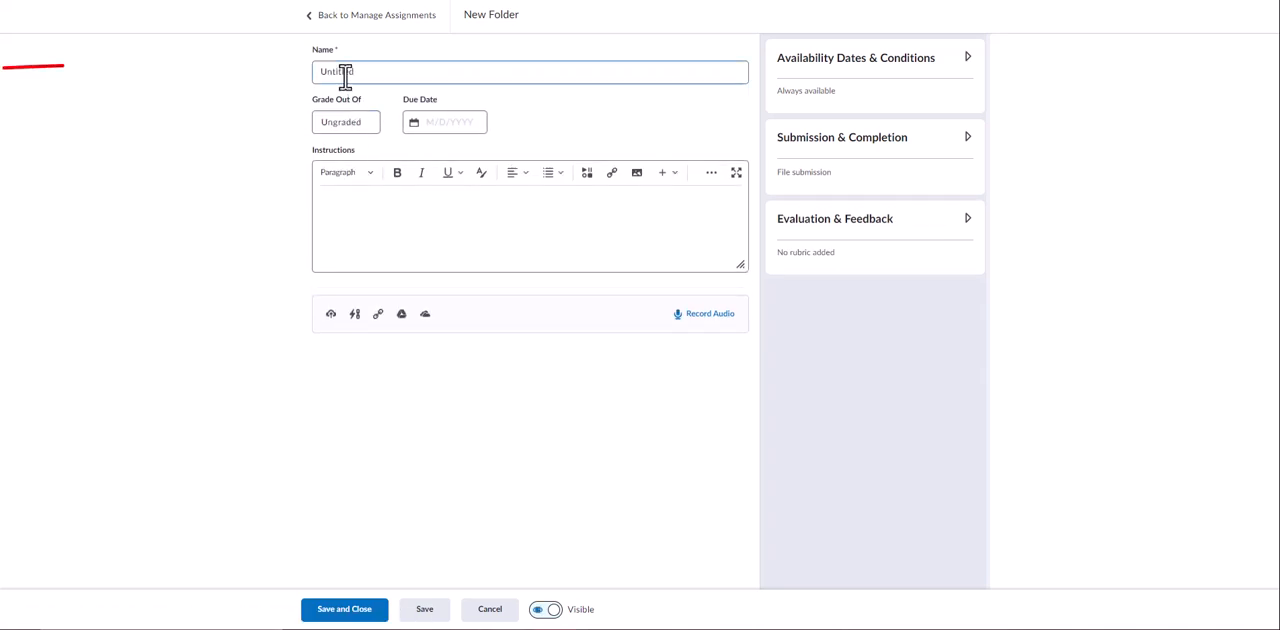
left_click_drag(370, 77, 247, 80)
type("Week 1")
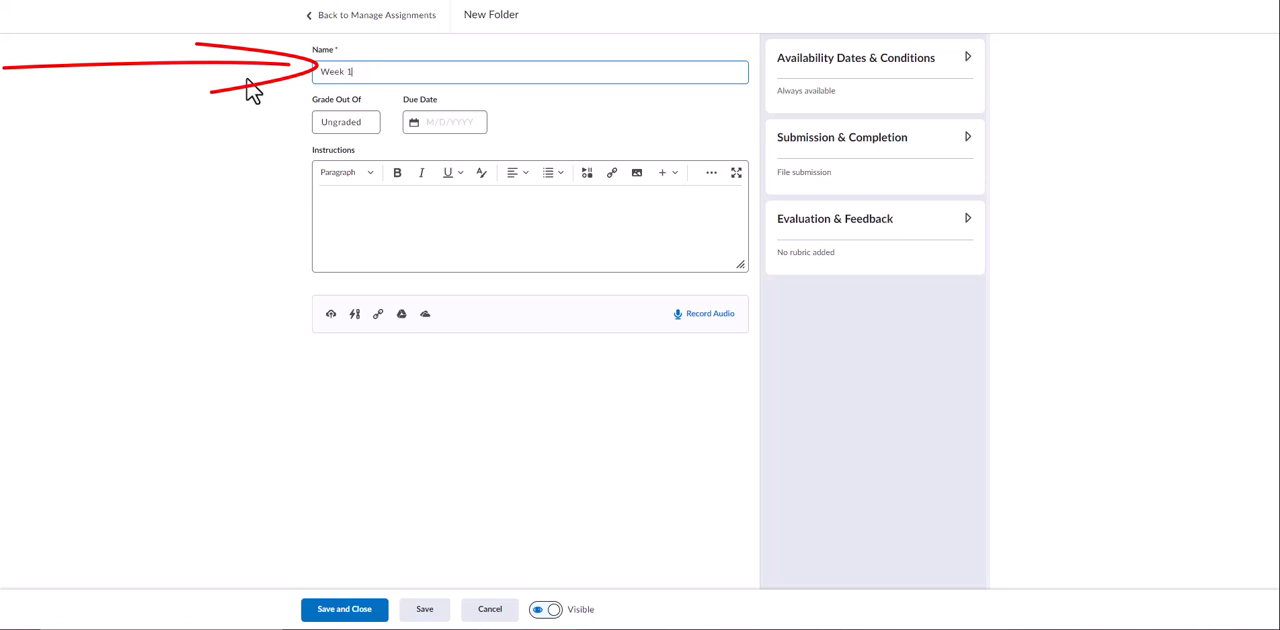
type(" Dropbox")
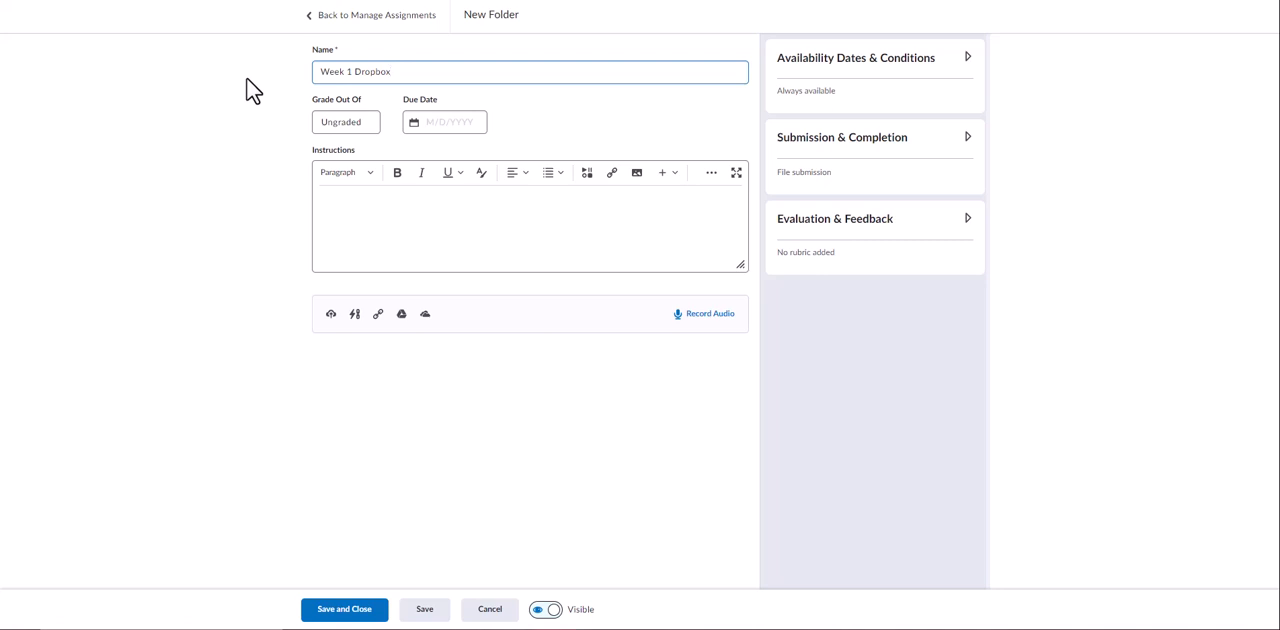
Set the dropbox folder's grade to 20 points and its due date to 4/9/2023
left_click(365, 126)
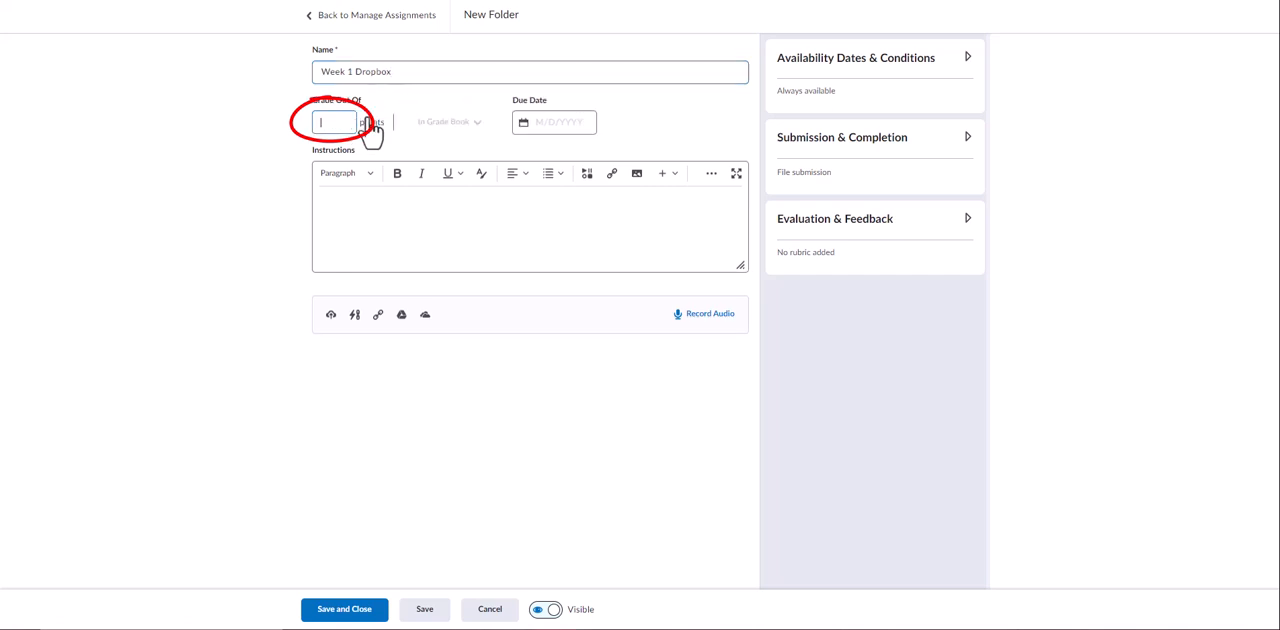
type("5")
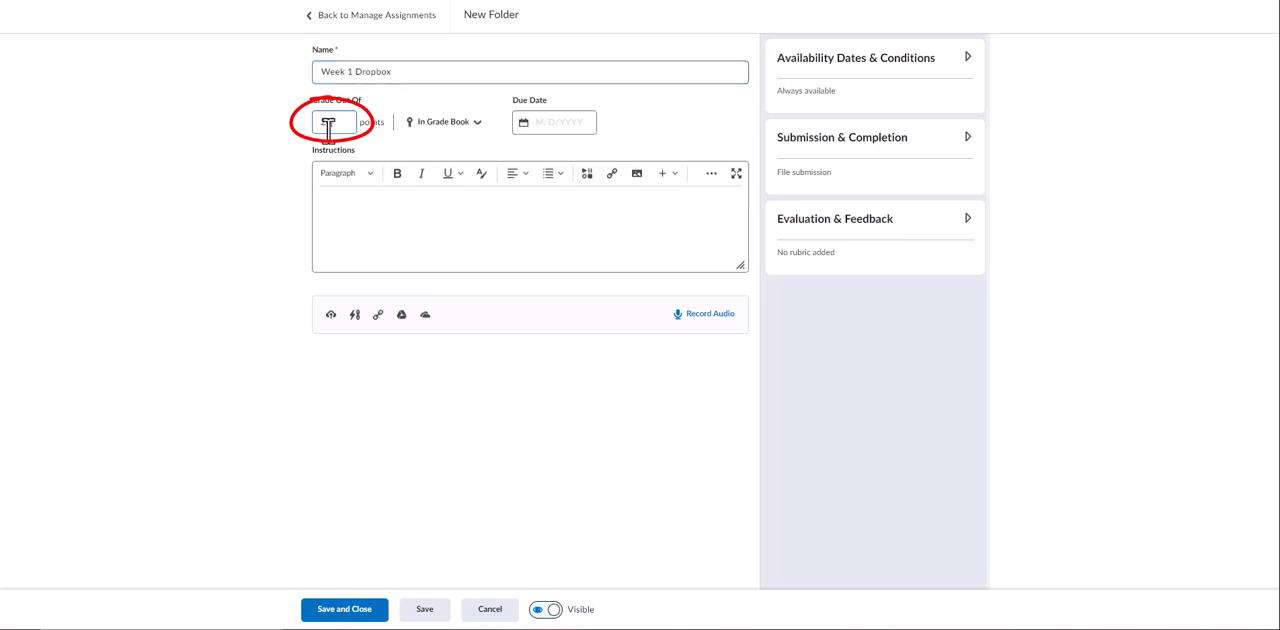
type("0")
left_click(546, 125)
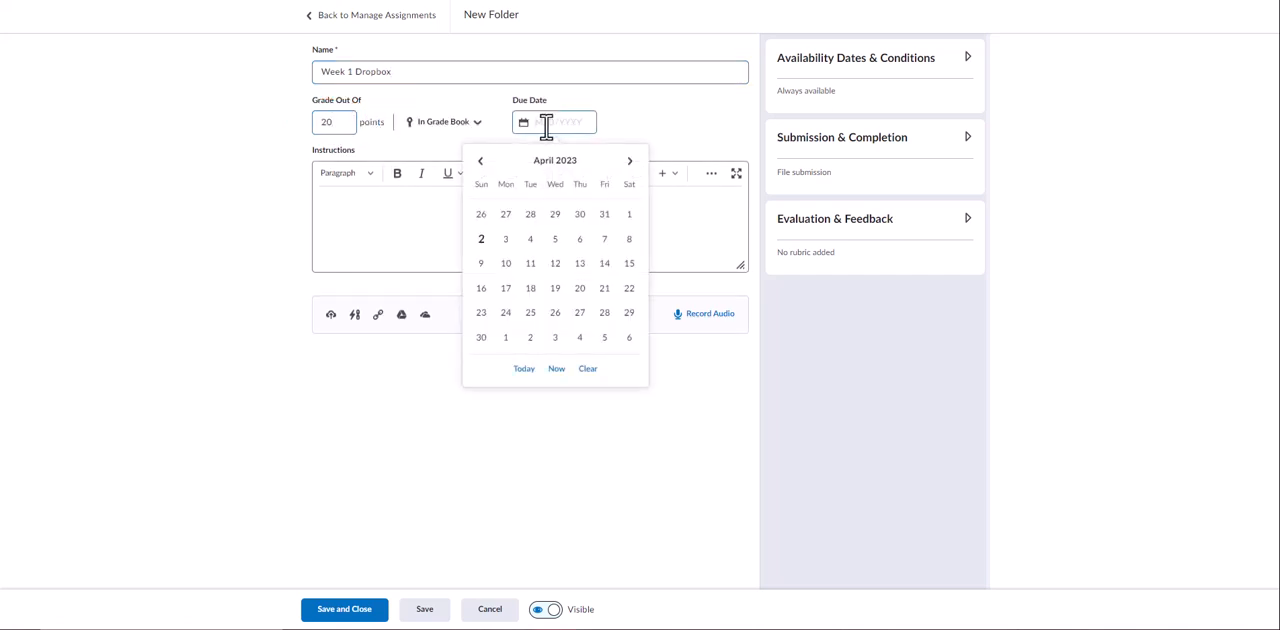
left_click(490, 275)
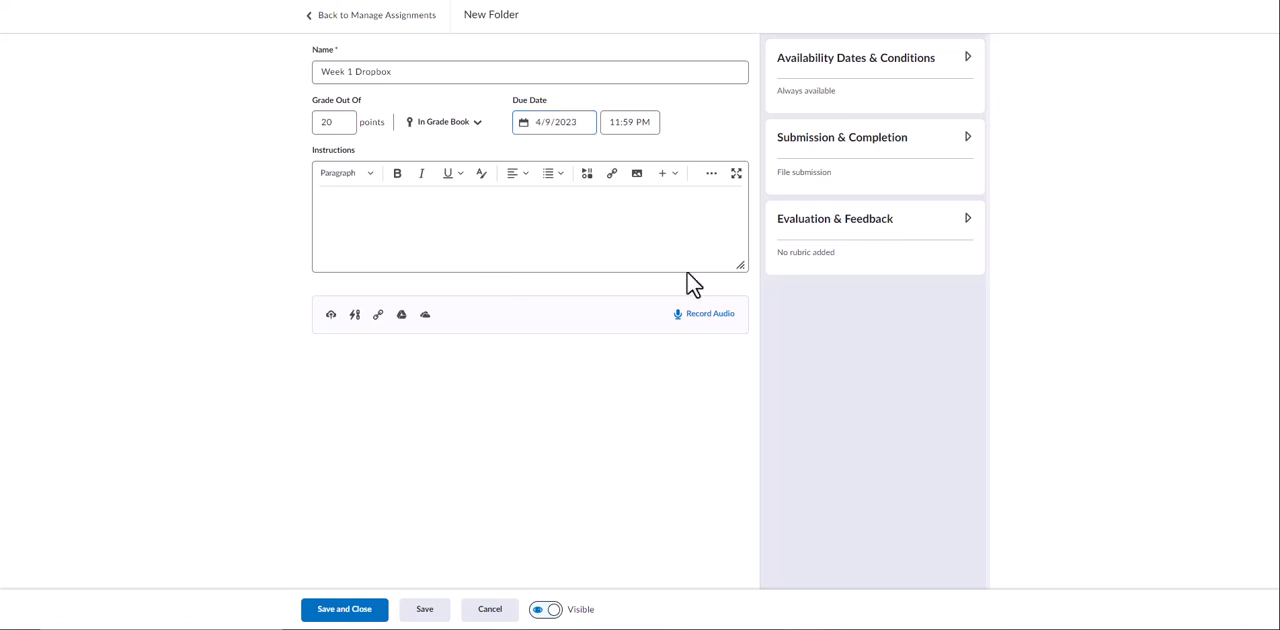
Link the dropbox folder to the existing Week 1 Dropbox grade item, then save and close the folder
left_click(479, 127)
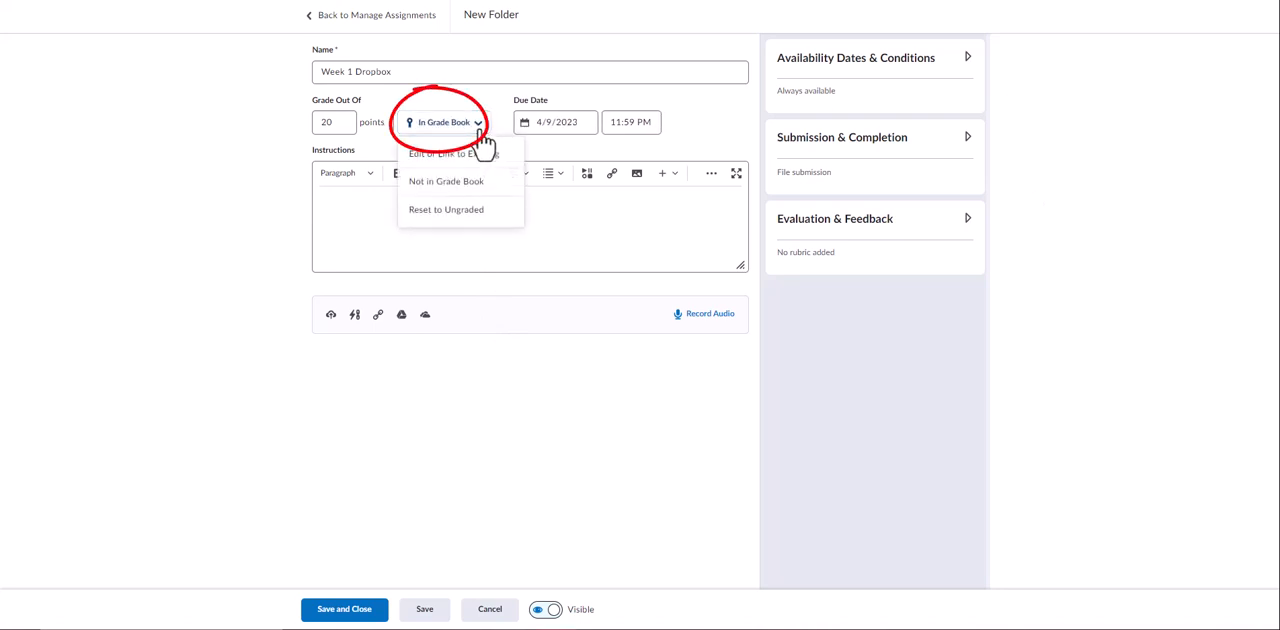
left_click(453, 156)
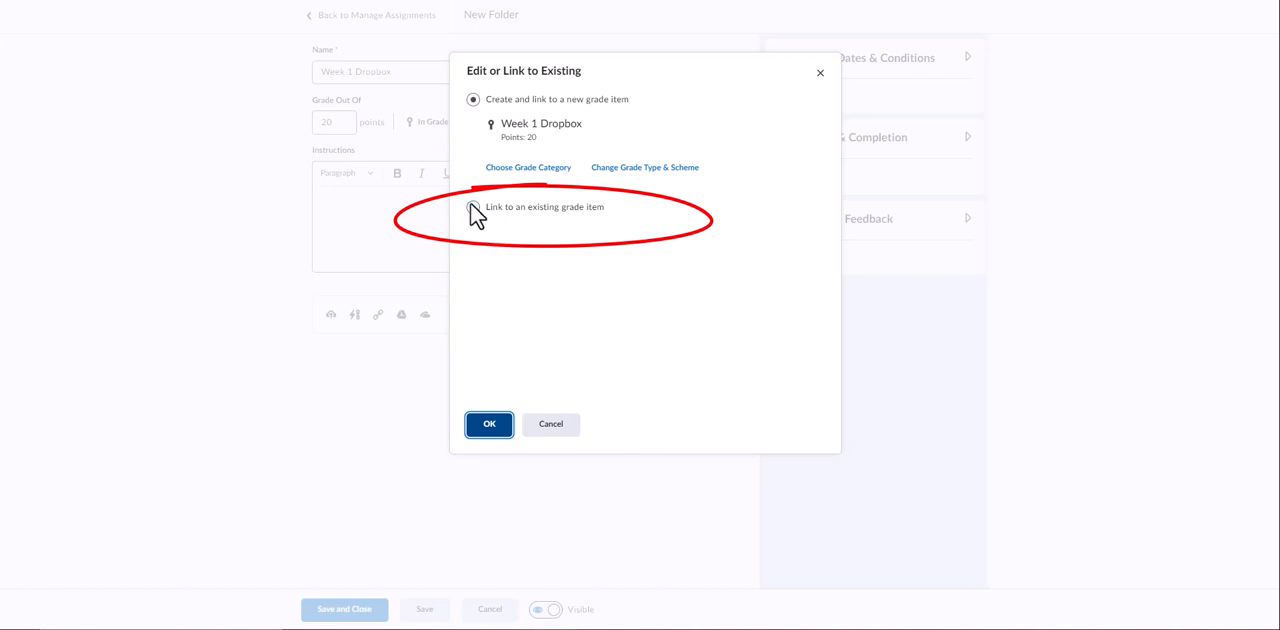
left_click(472, 210)
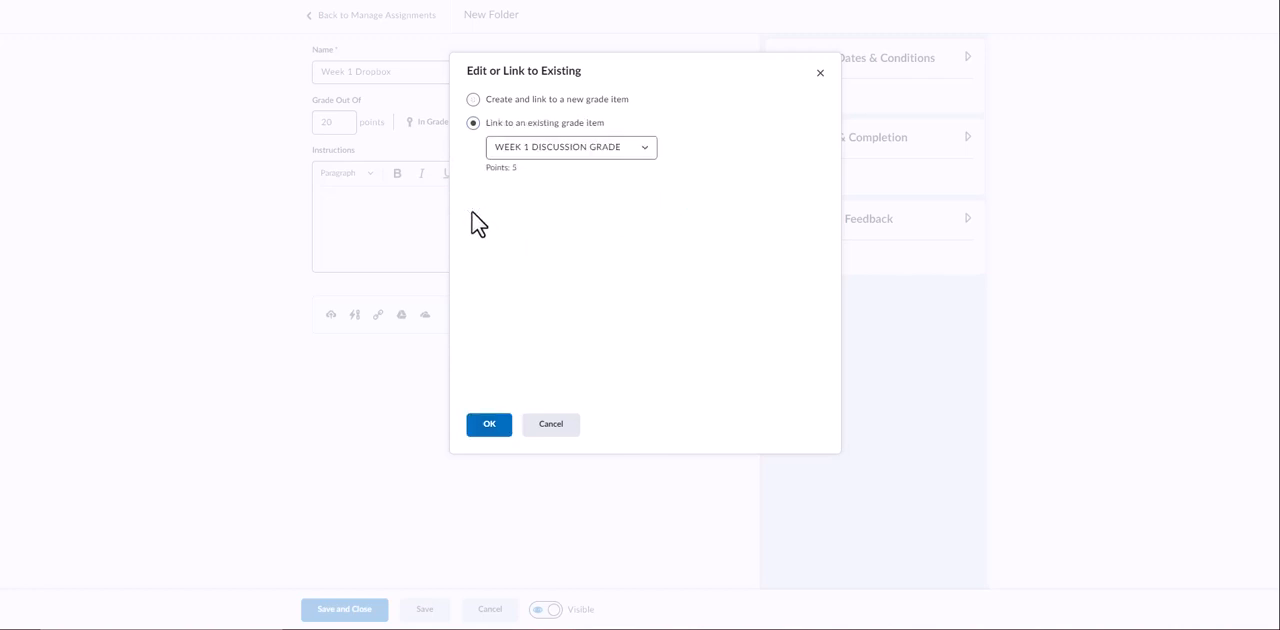
left_click(563, 151)
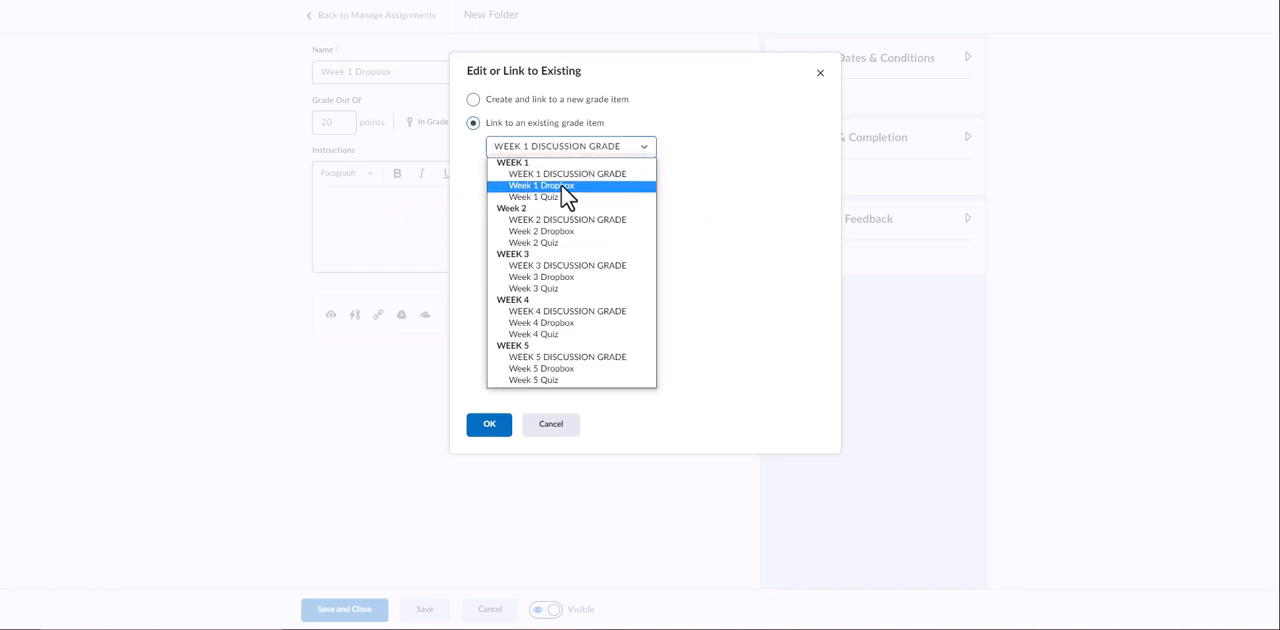
left_click(561, 185)
left_click(489, 426)
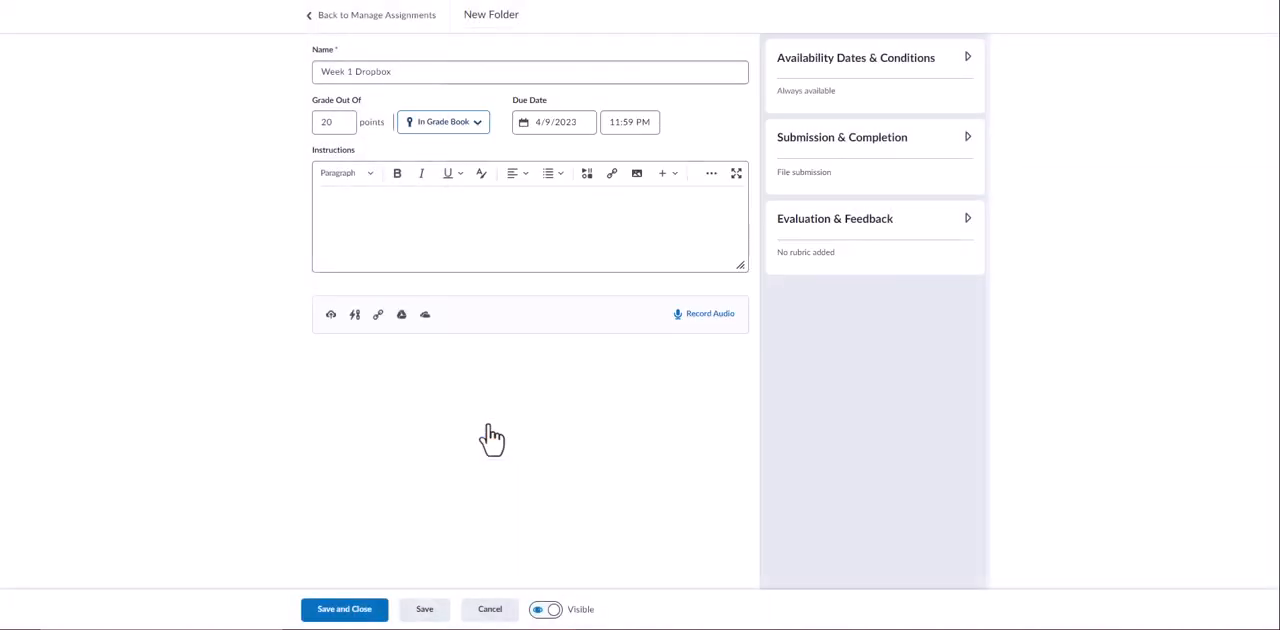
left_click(362, 610)
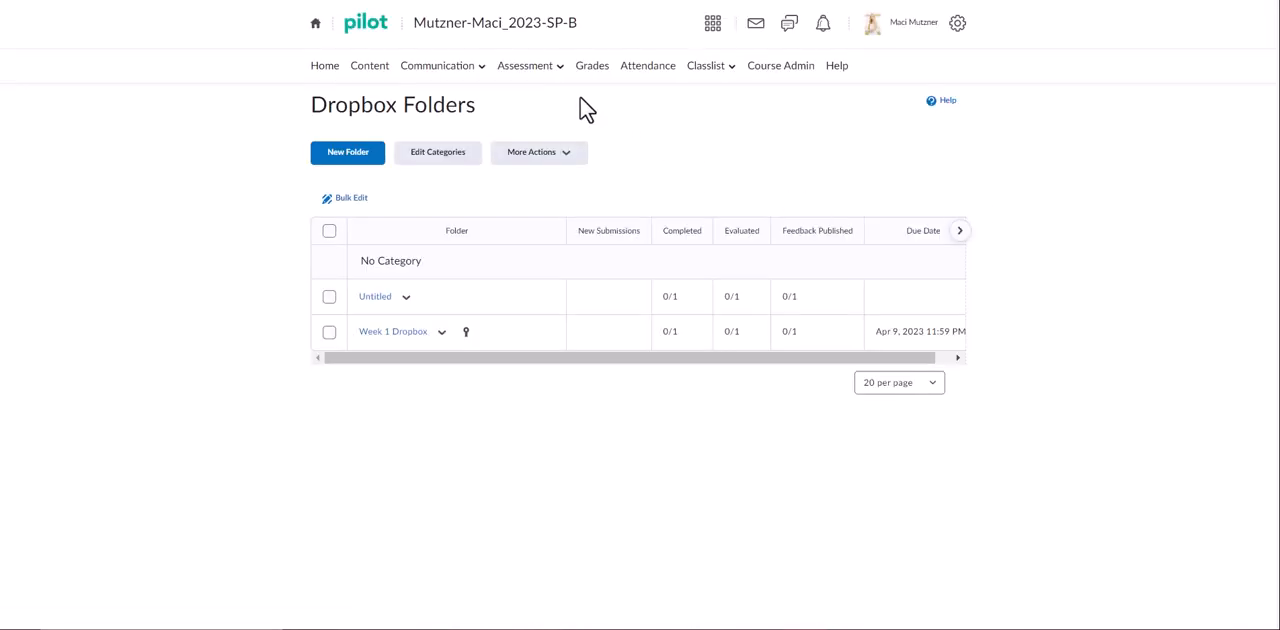
Create a new quiz in the course and name it Week 1 Quiz
left_click(558, 70)
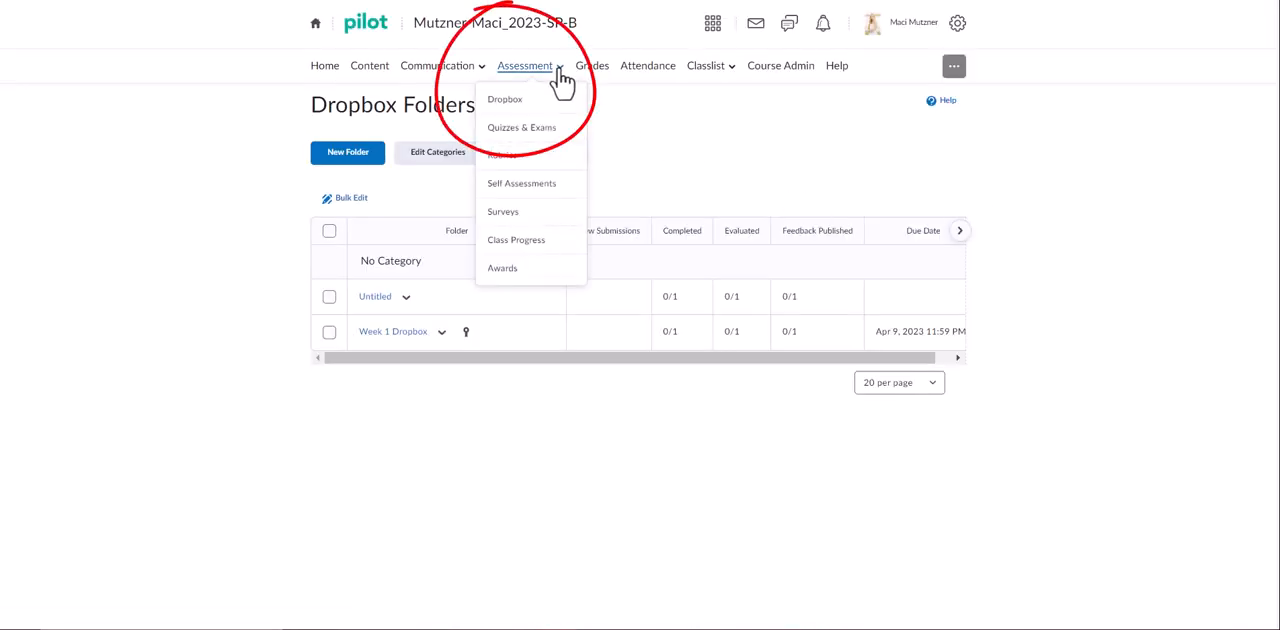
left_click(528, 130)
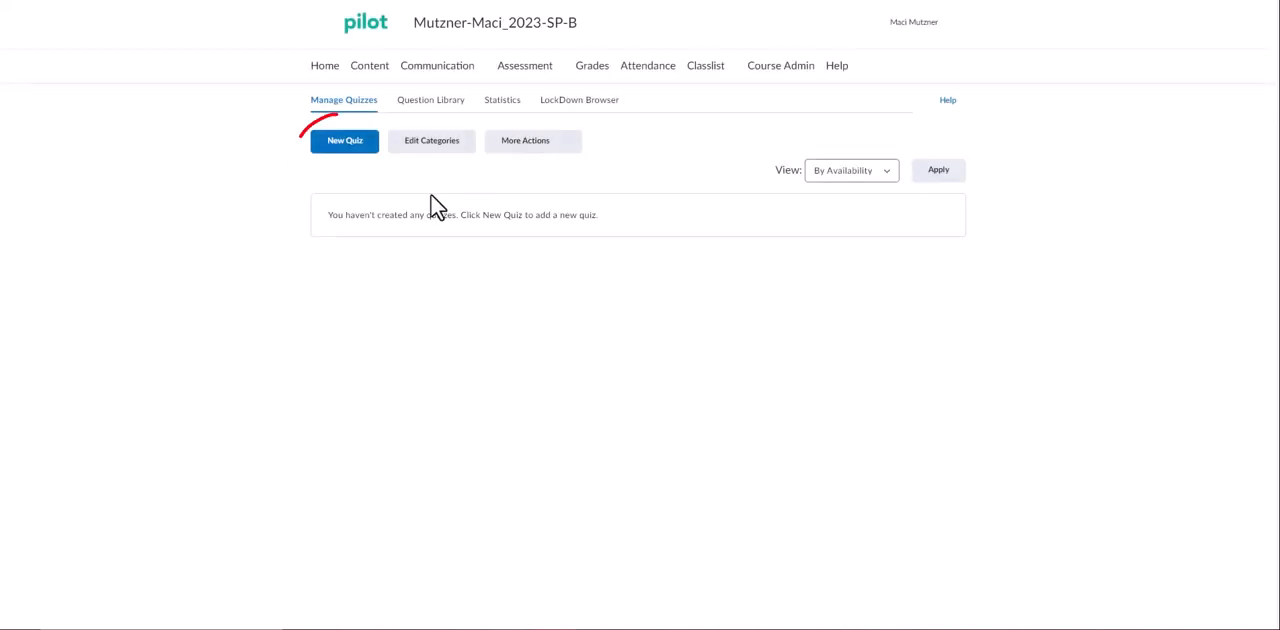
left_click(345, 150)
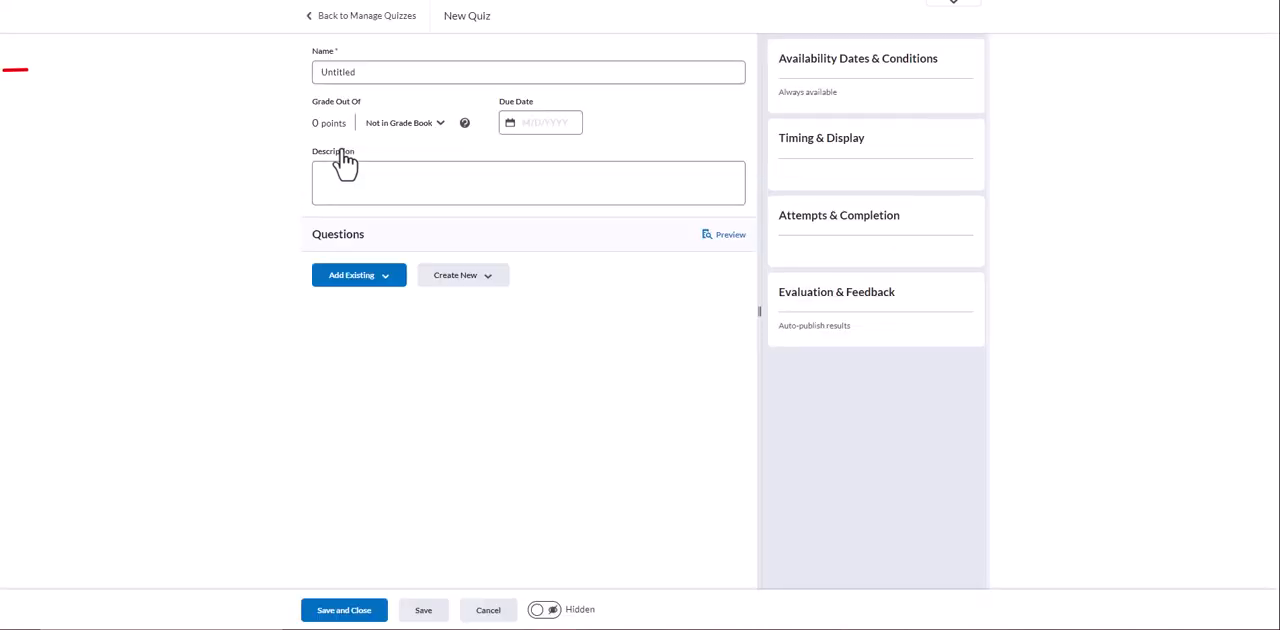
left_click(362, 74)
left_click_drag(362, 74, 318, 73)
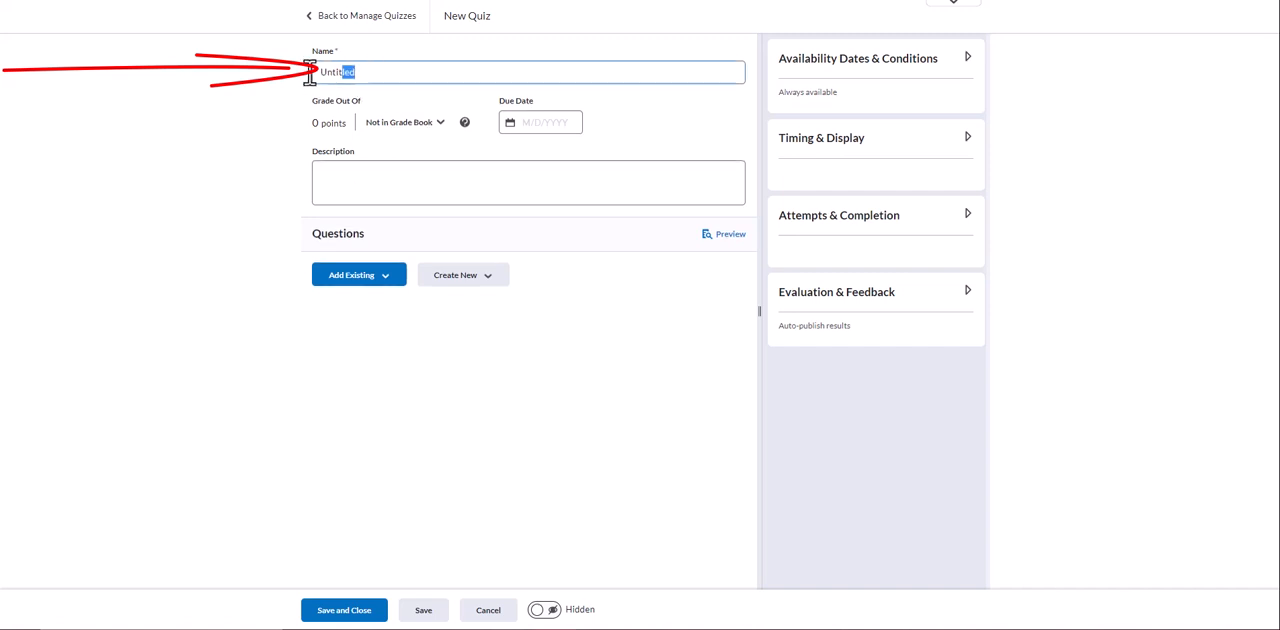
type("Week 1")
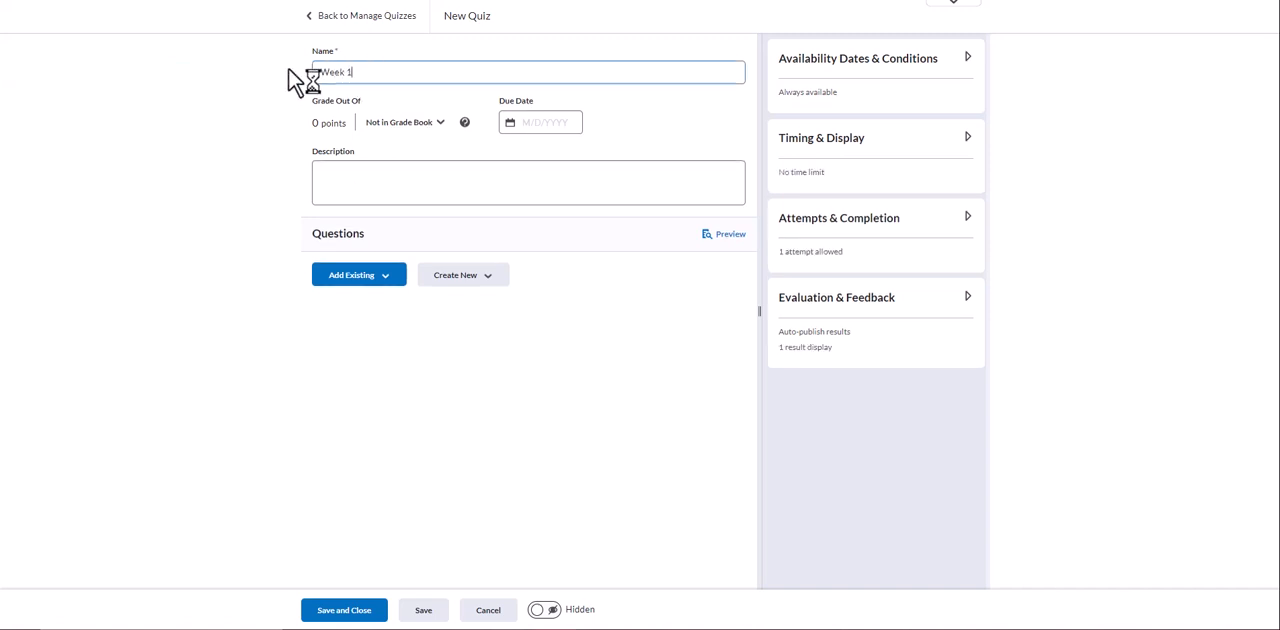
type(" Quiz")
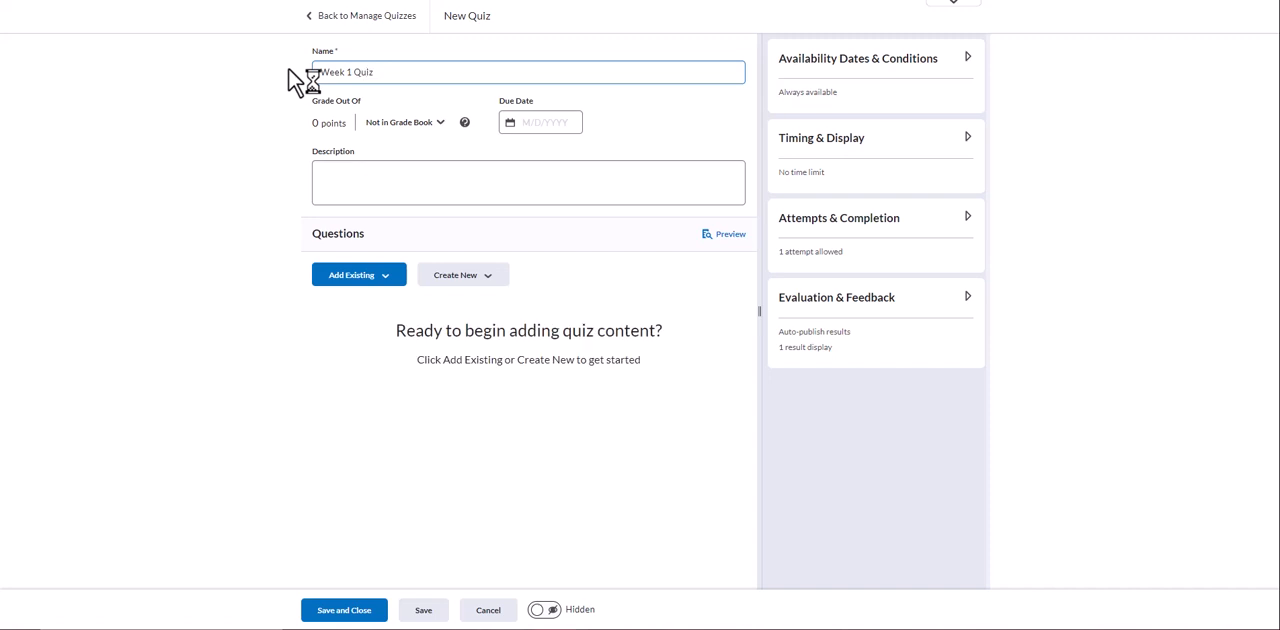
left_click(1060, 193)
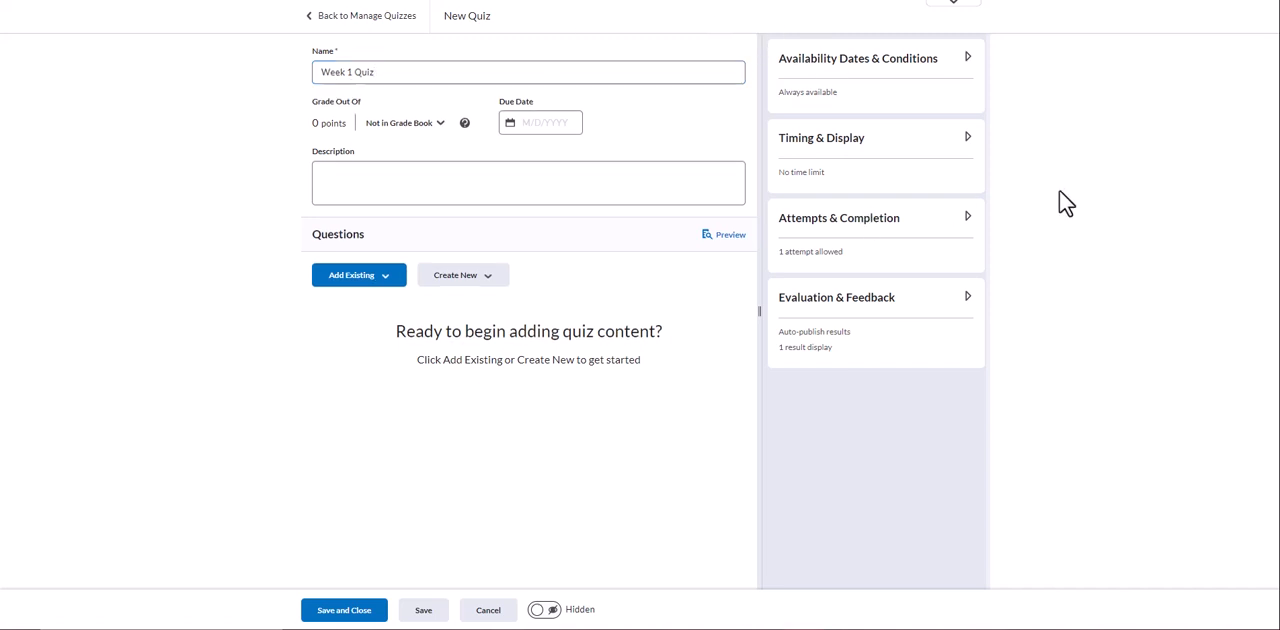
Expand the quiz's evaluation and feedback settings, link it to the existing Week 1 Quiz grade item, and save and close it
left_click(967, 300)
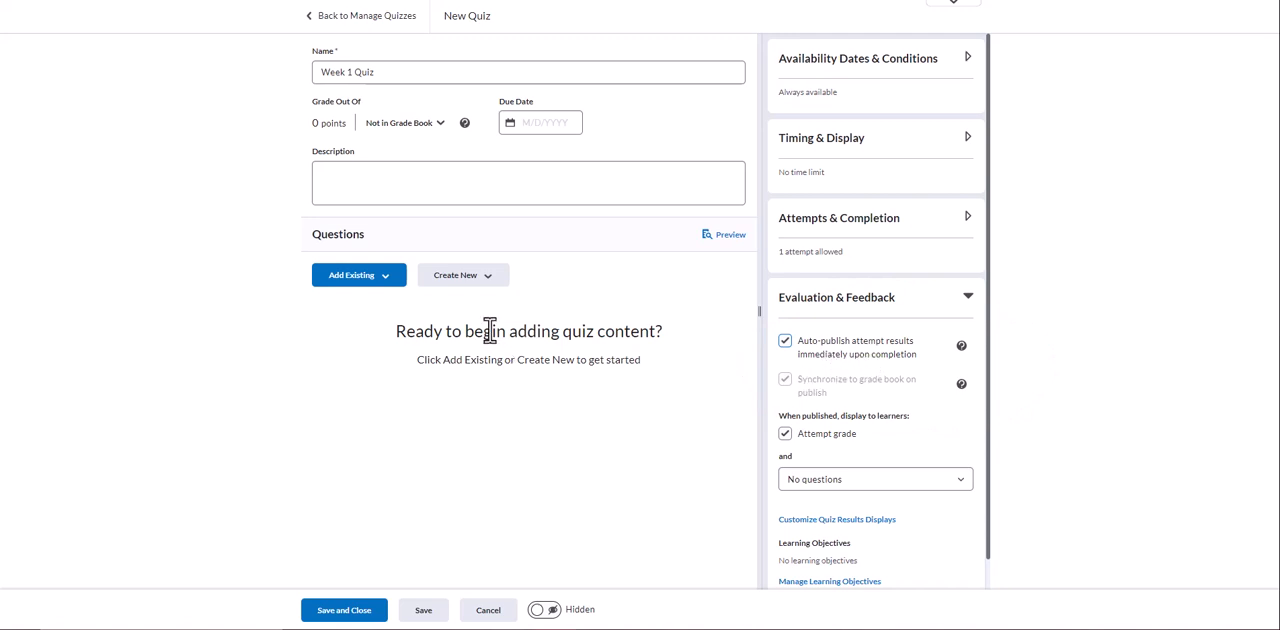
left_click(443, 126)
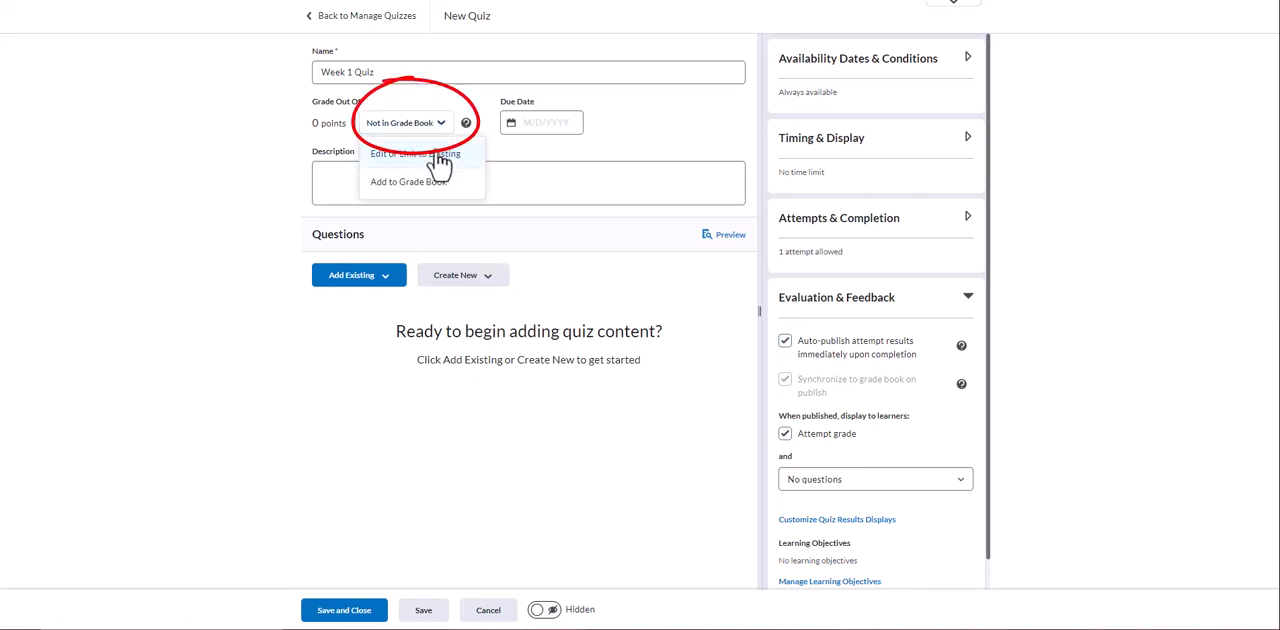
left_click(410, 158)
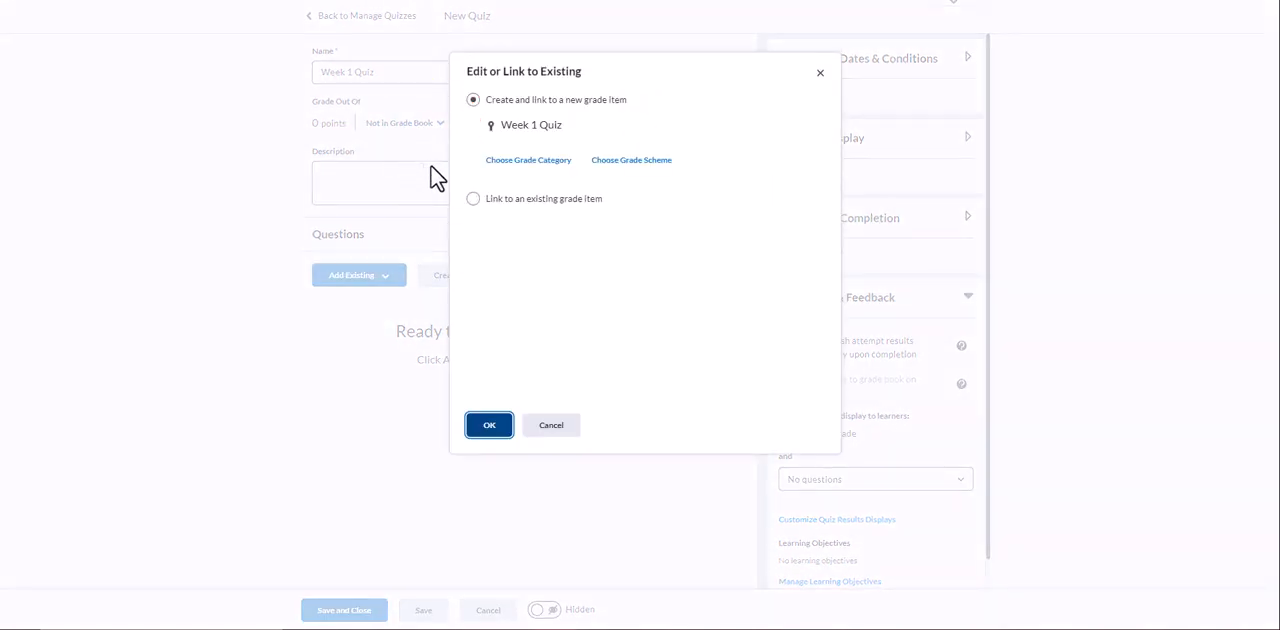
left_click(474, 200)
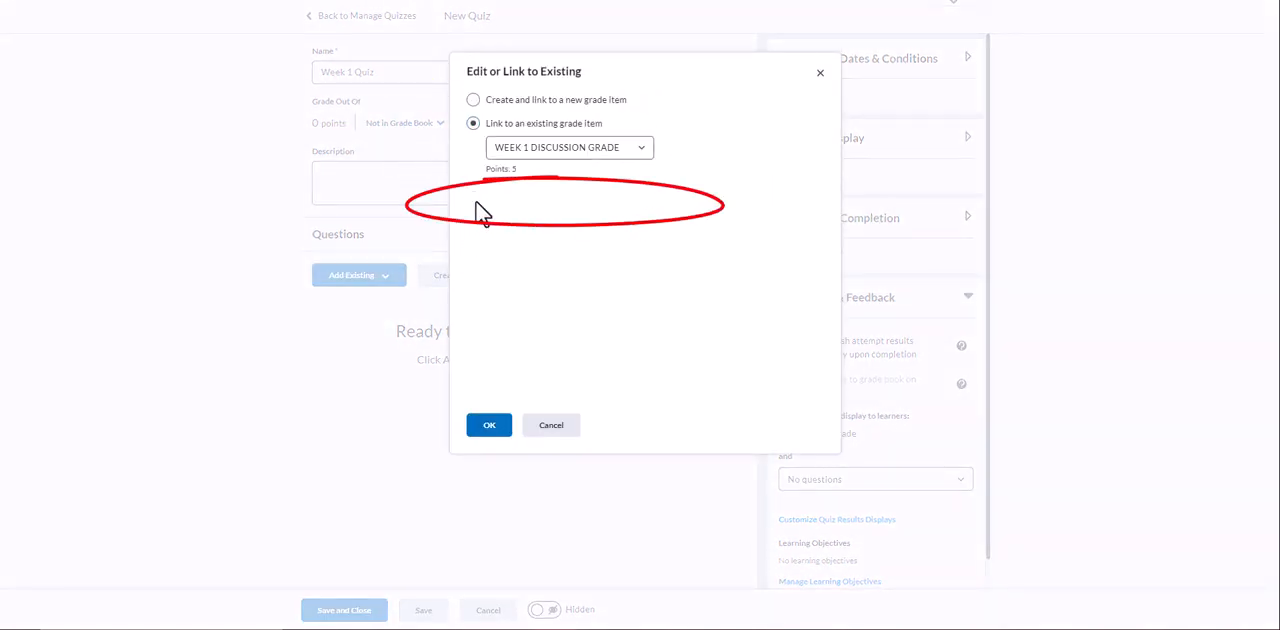
left_click(548, 150)
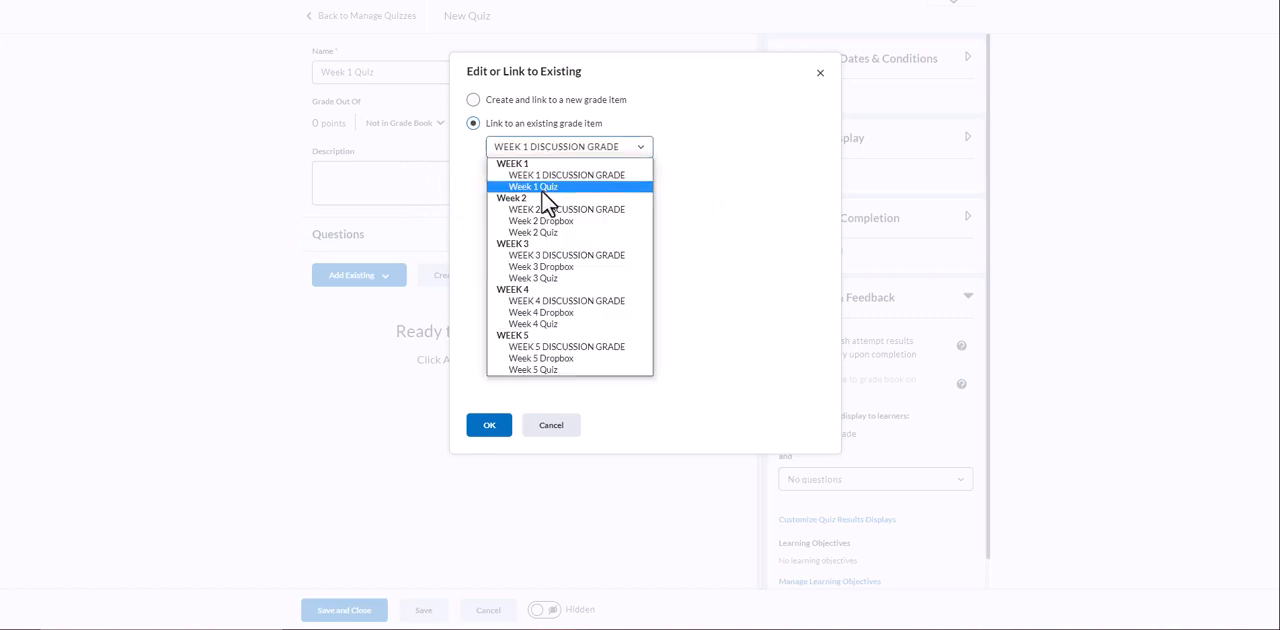
left_click(543, 188)
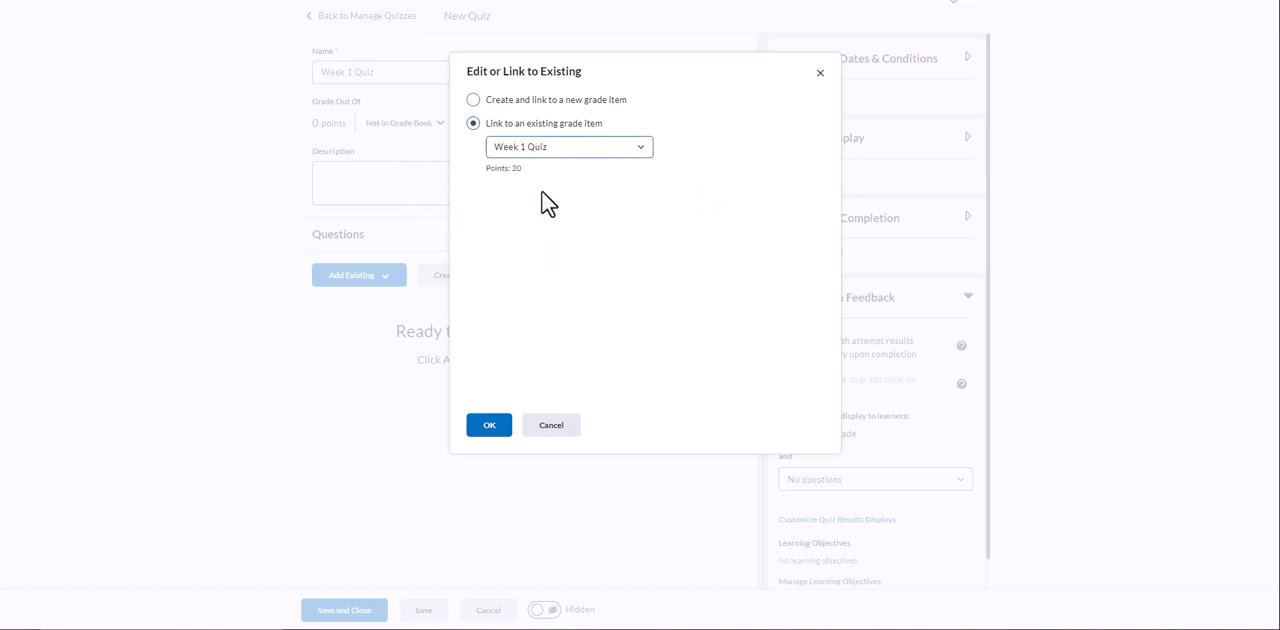
left_click(489, 421)
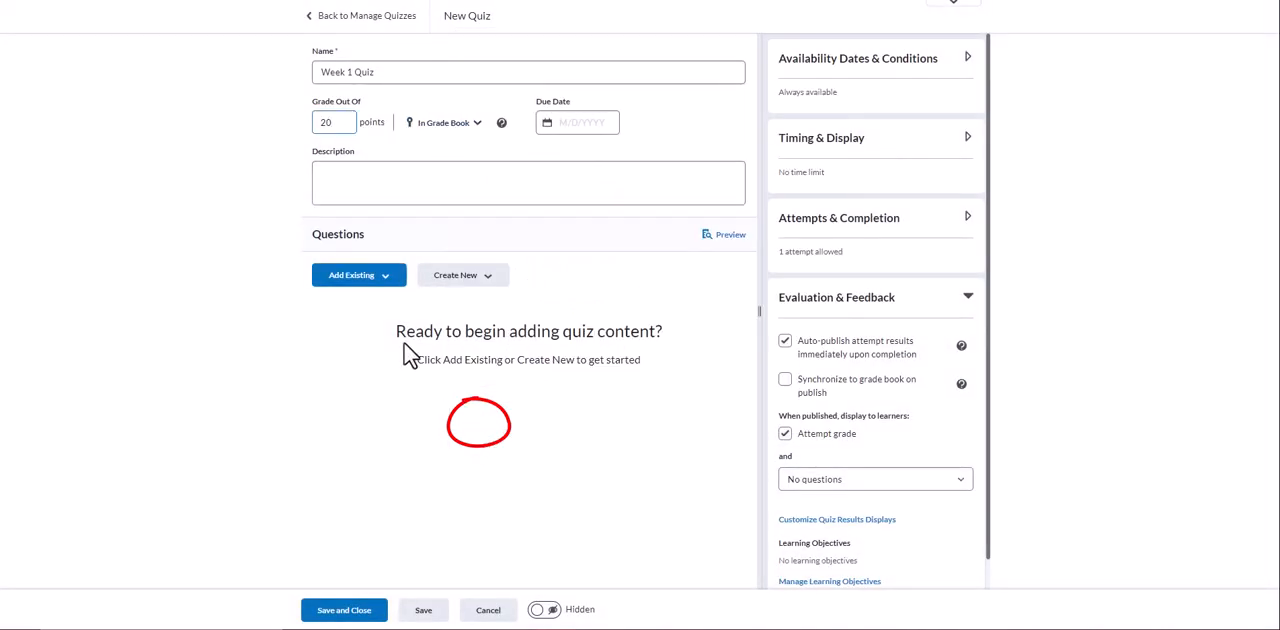
left_click(357, 612)
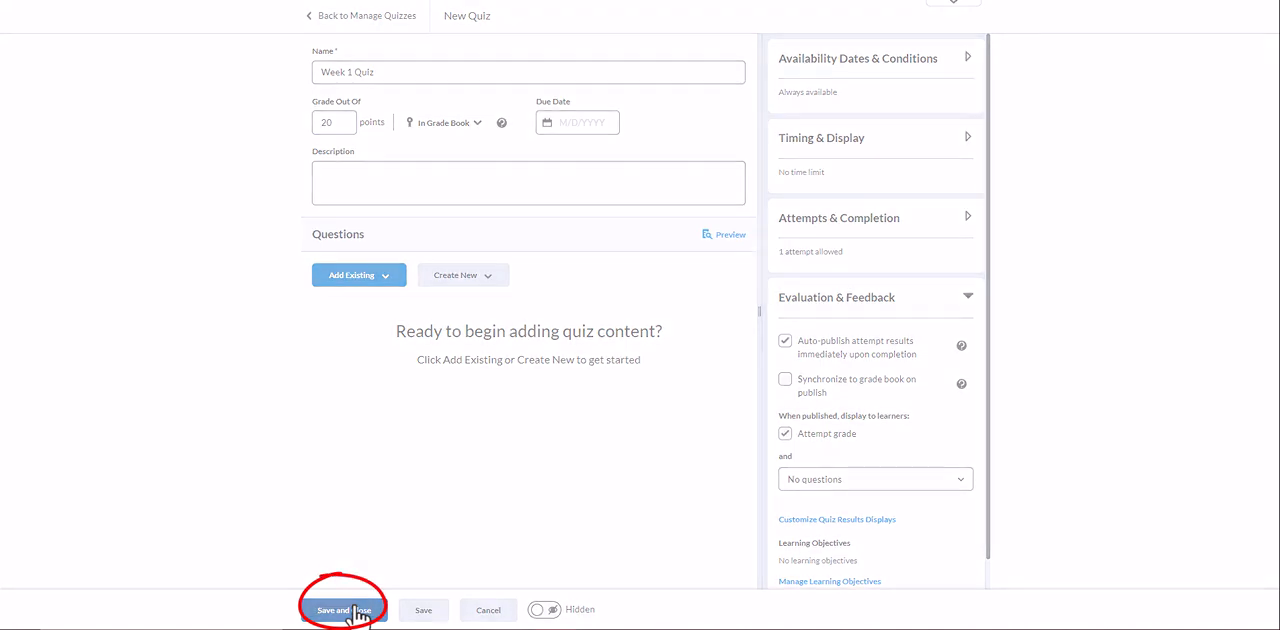